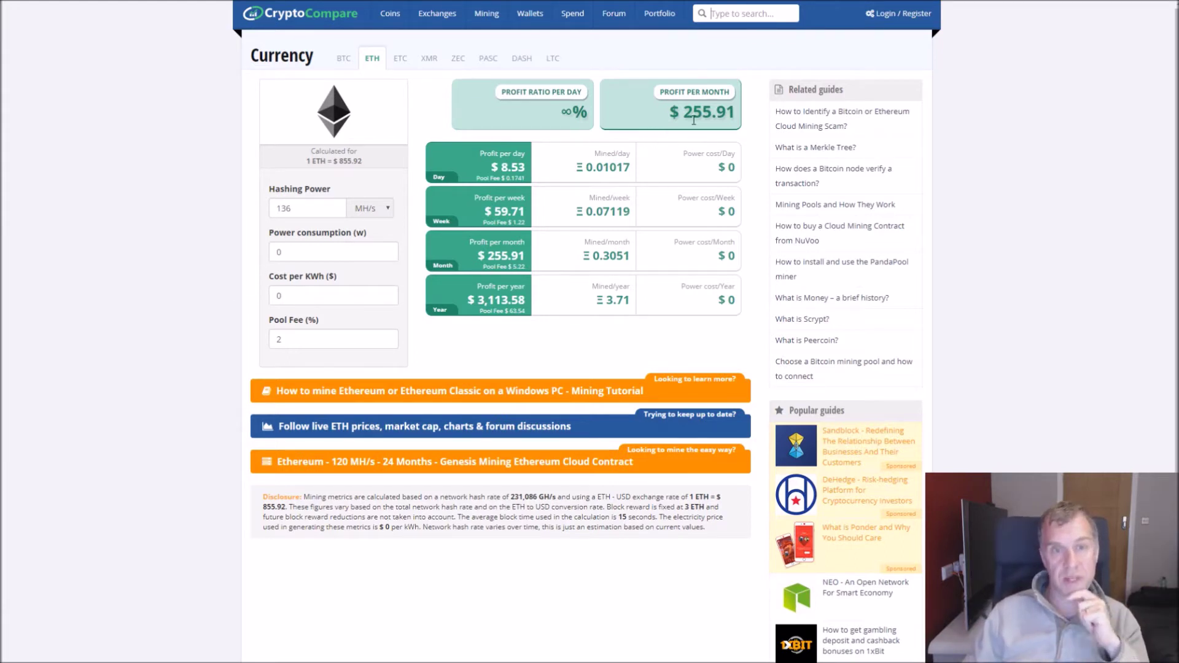
- Dismiss the sign-in prompt to read ETH's $255.91 monthly profit at 136 MH/s, then switch to ZEC
mouse_move(701, 123)
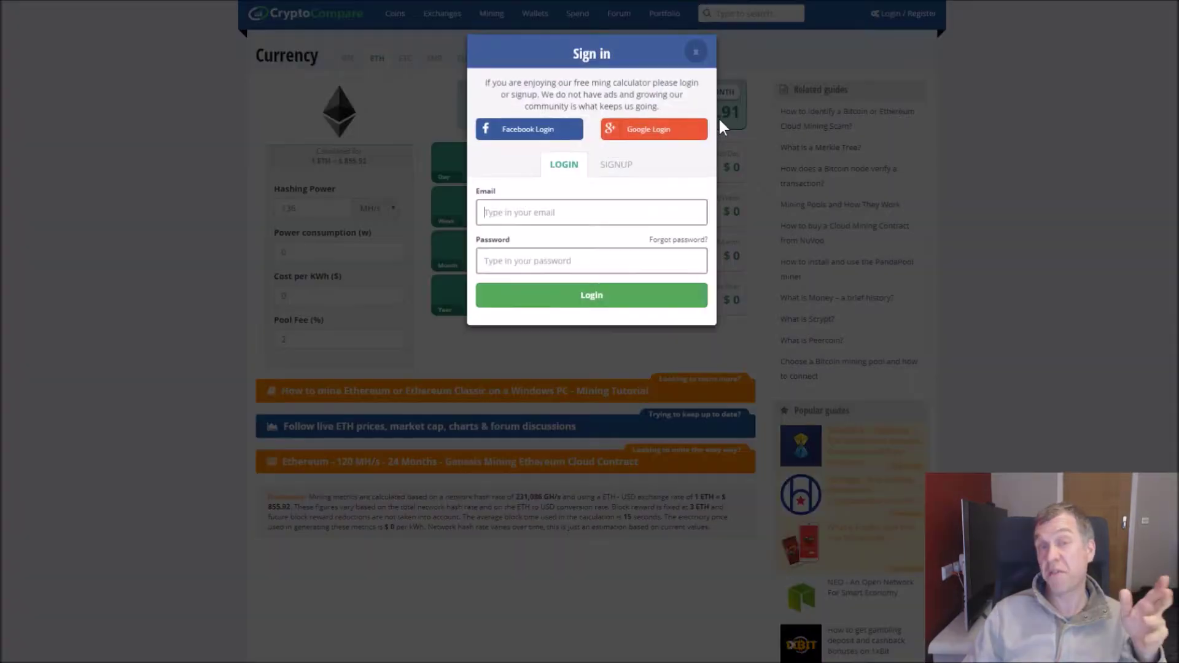
click(696, 52)
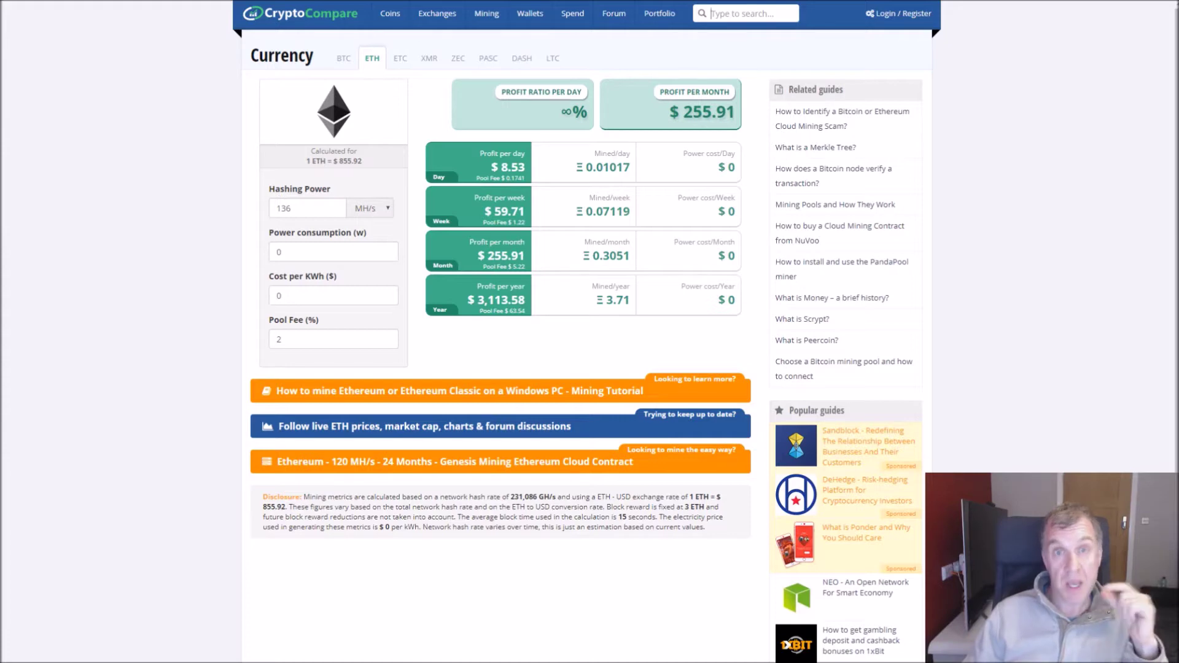
click(458, 59)
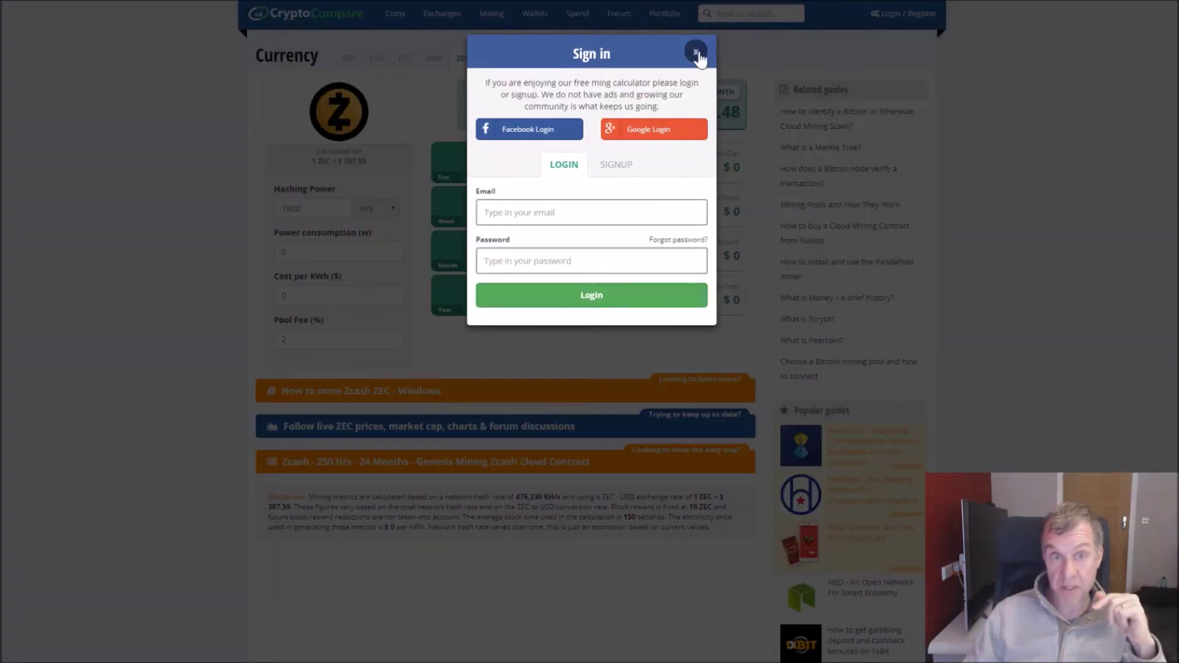
- Close the sign-in popup to reveal ZEC's $254.48 monthly profit at 1800 H/s
click(697, 52)
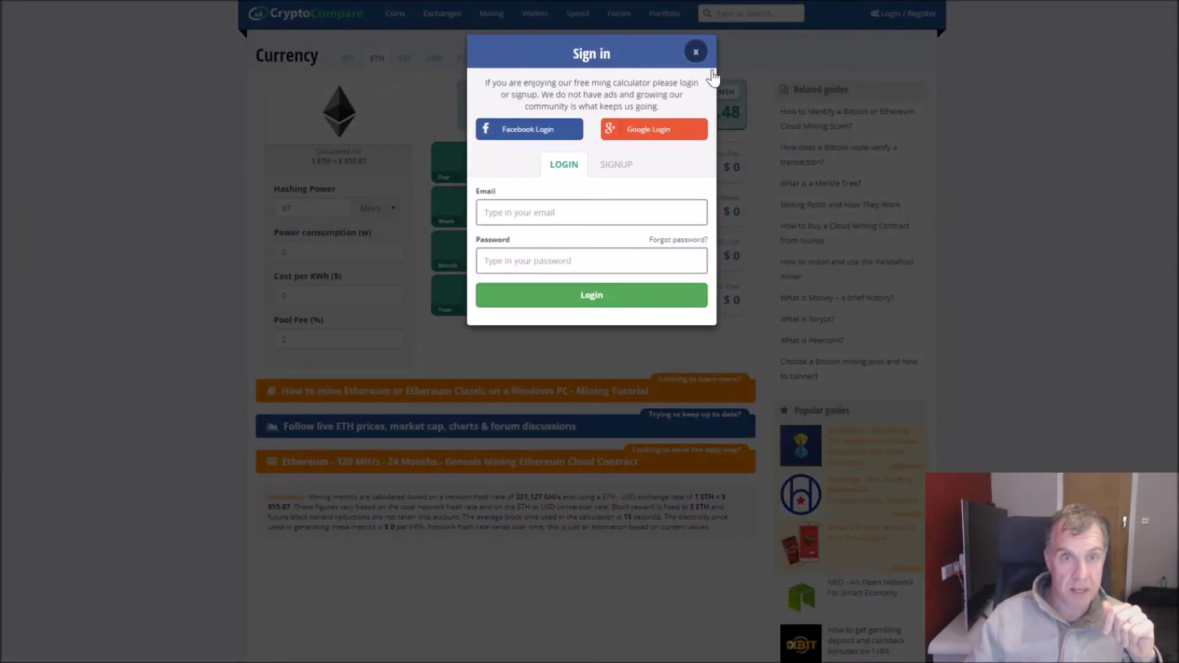
- Dismiss the sign-in prompts to read ETH at 97 MH/s ($182.48) and ZEC at 780 H/s ($110.27)
click(696, 50)
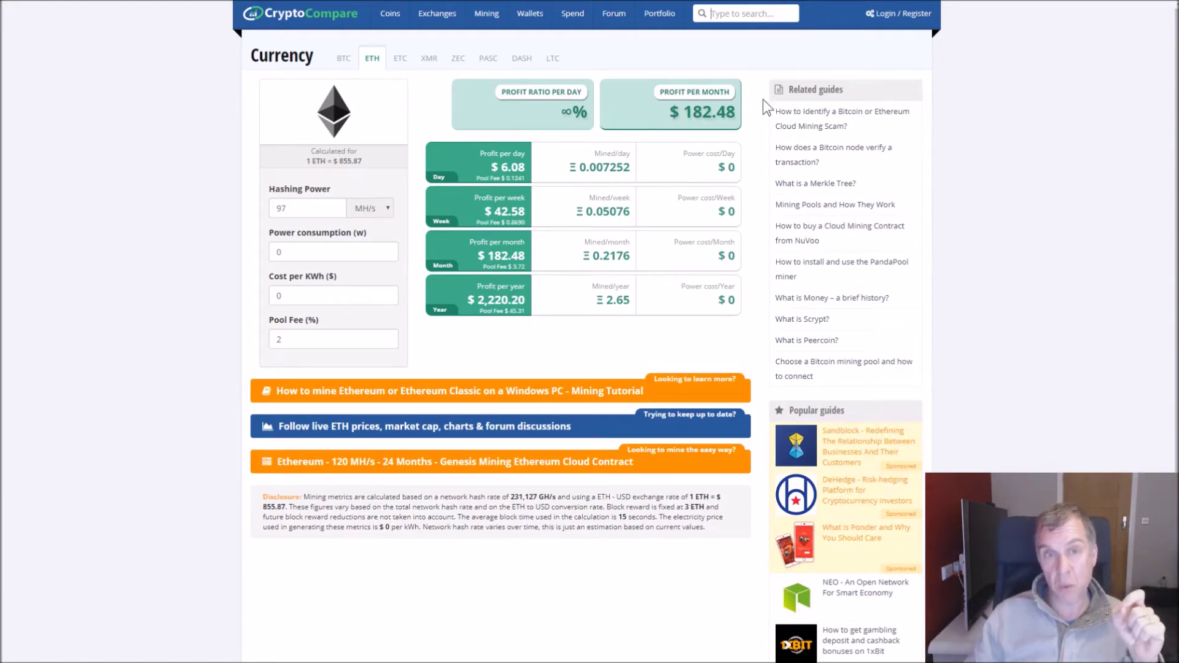
mouse_move(704, 129)
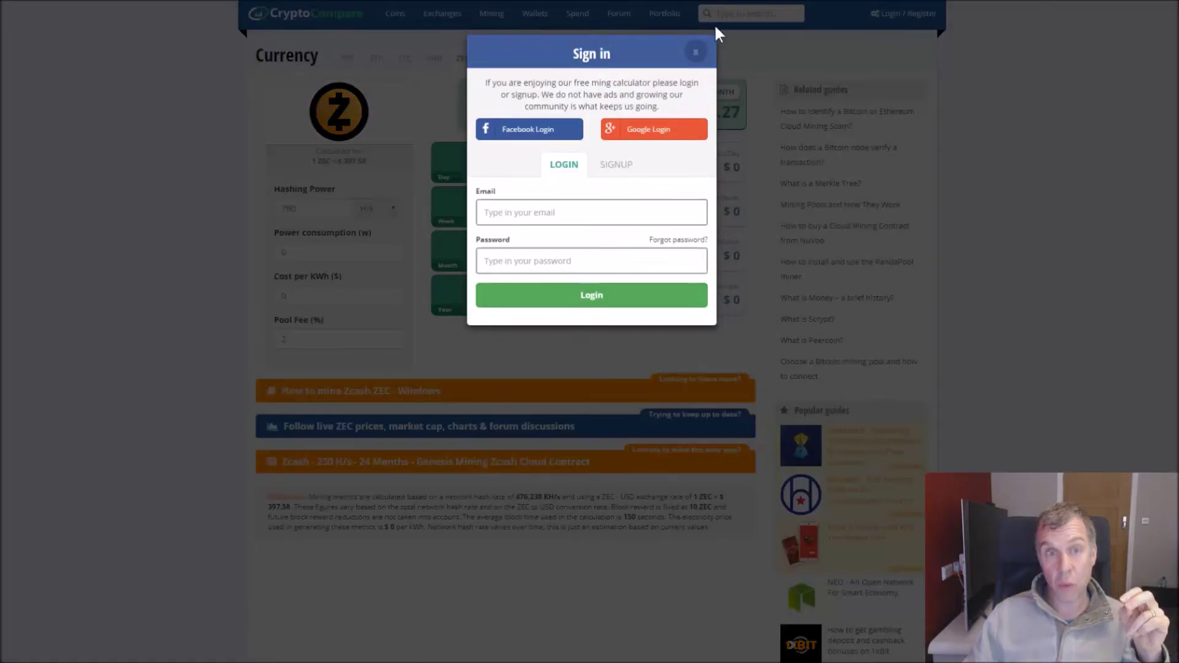
click(686, 56)
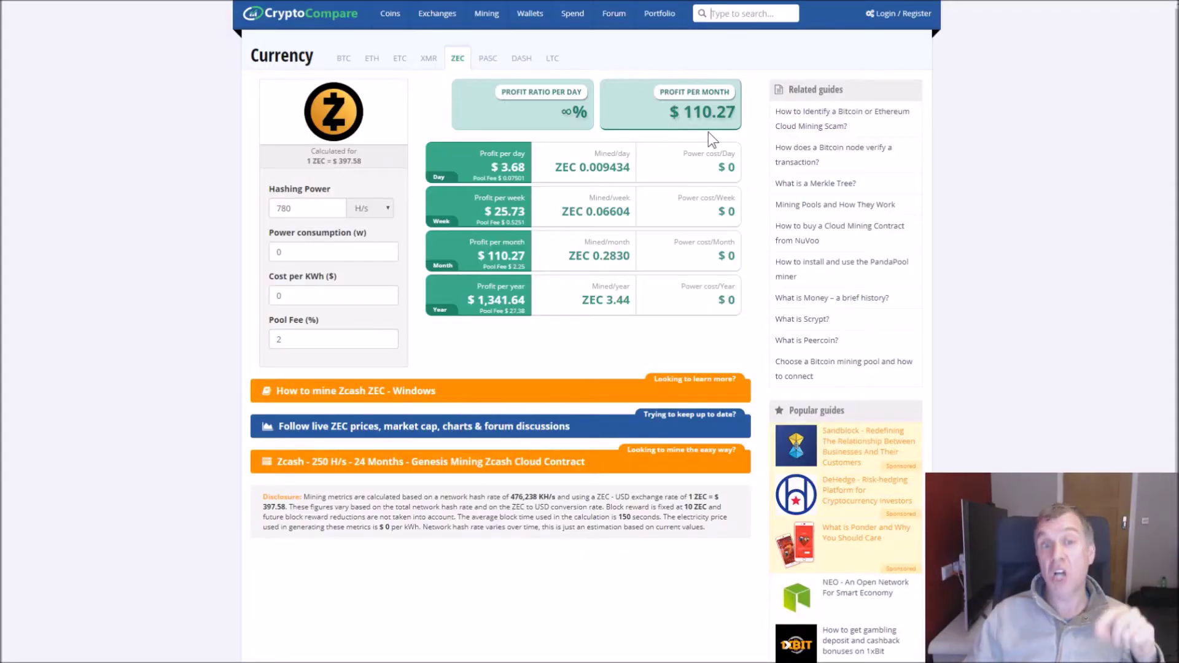